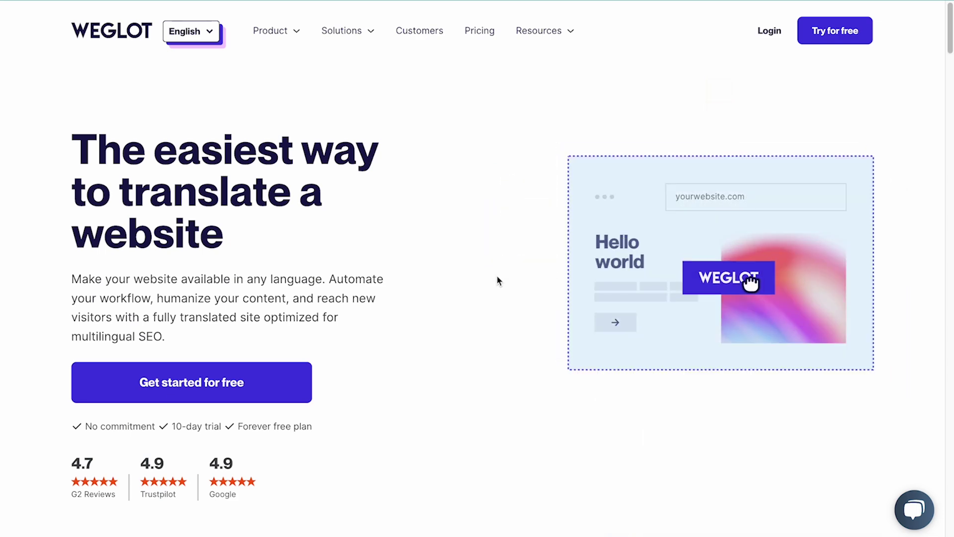
# Open the Webflow integration from the Product menu and browse the Integrations page cards
pyautogui.moveTo(277, 32)
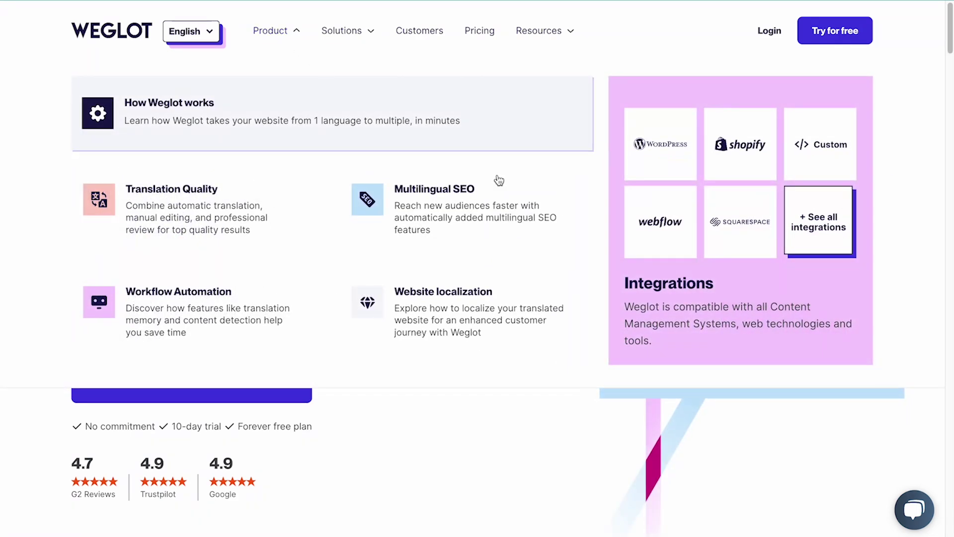
pyautogui.click(662, 253)
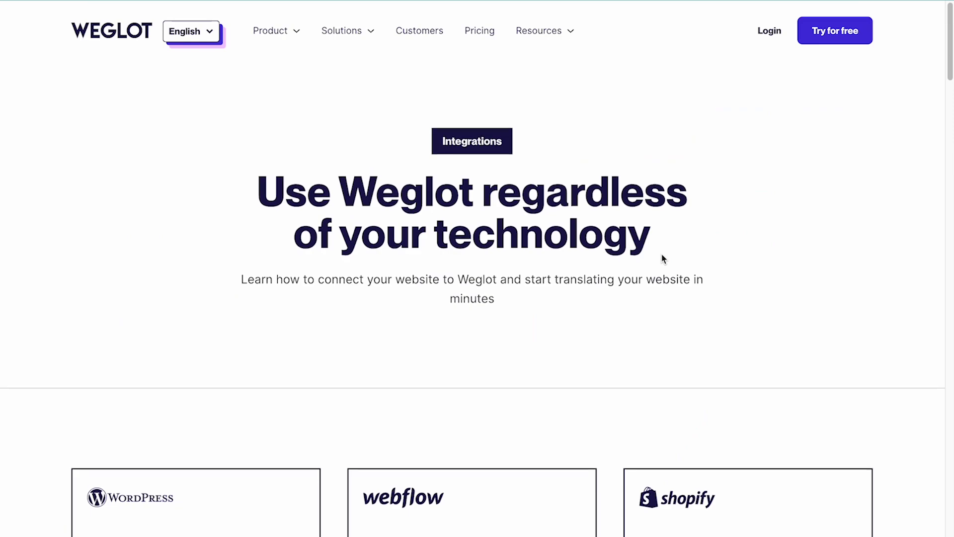
pyautogui.scroll(-5, 662, 258)
pyautogui.scroll(-2, 662, 258)
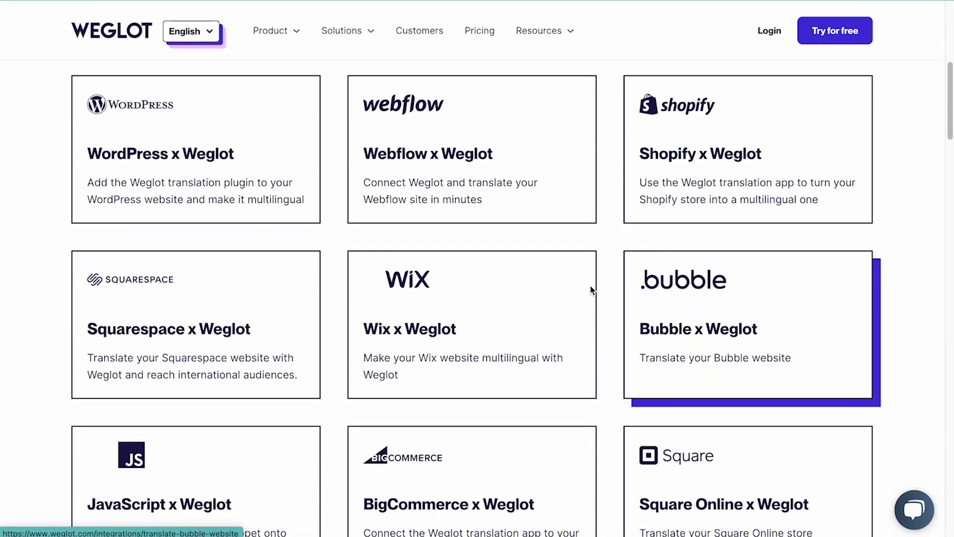
pyautogui.scroll(-10, 701, 461)
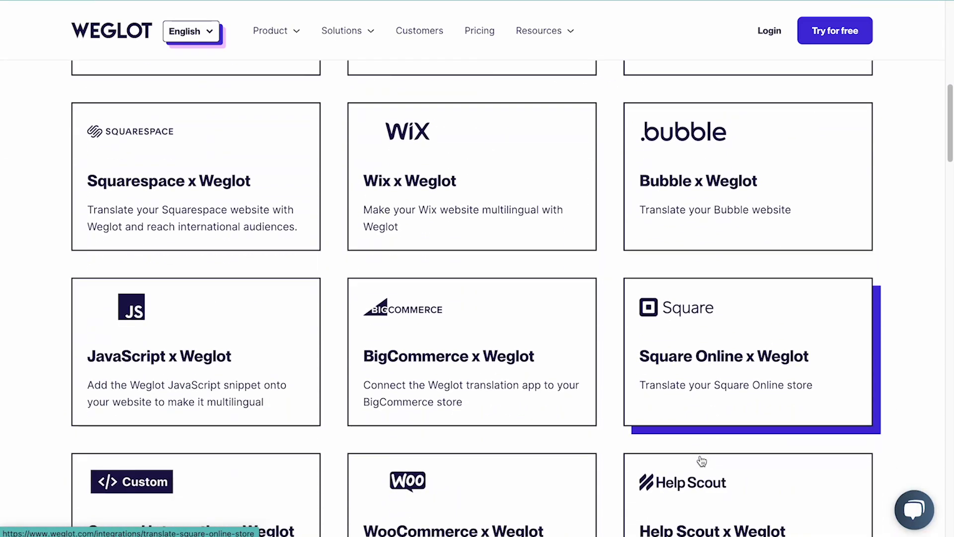
pyautogui.scroll(-4, 702, 461)
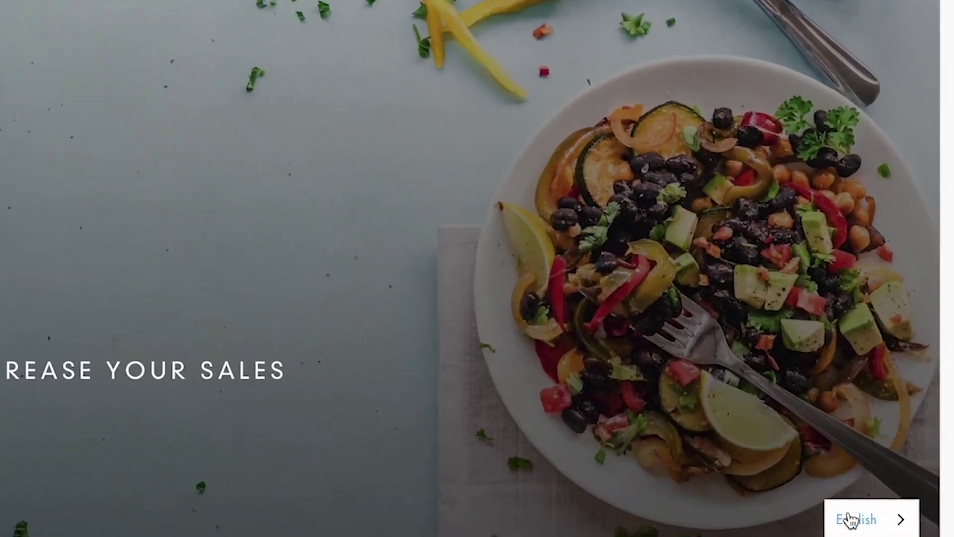
# Switch the storefront to Français and scroll through the translated product grid
pyautogui.click(887, 527)
pyautogui.click(850, 434)
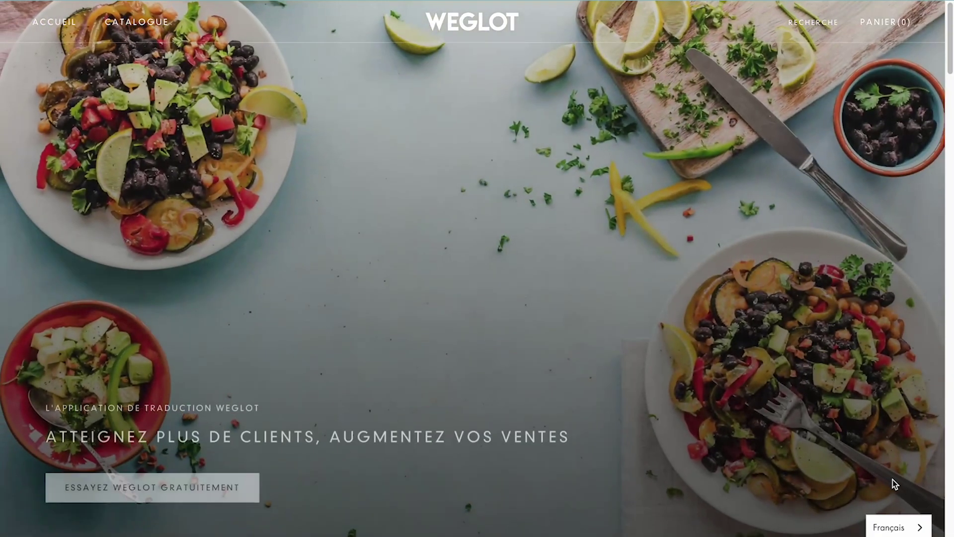
pyautogui.scroll(-10, 701, 340)
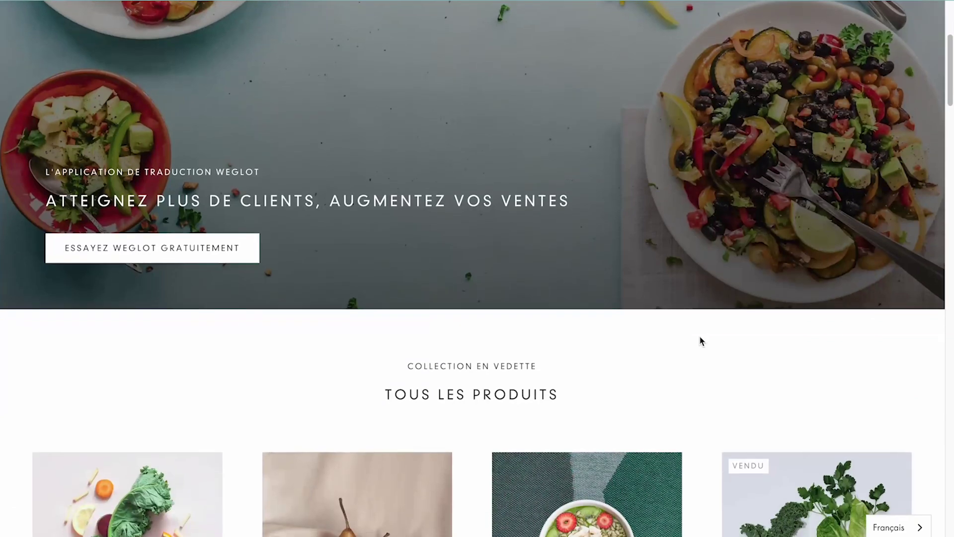
pyautogui.scroll(-5, 701, 340)
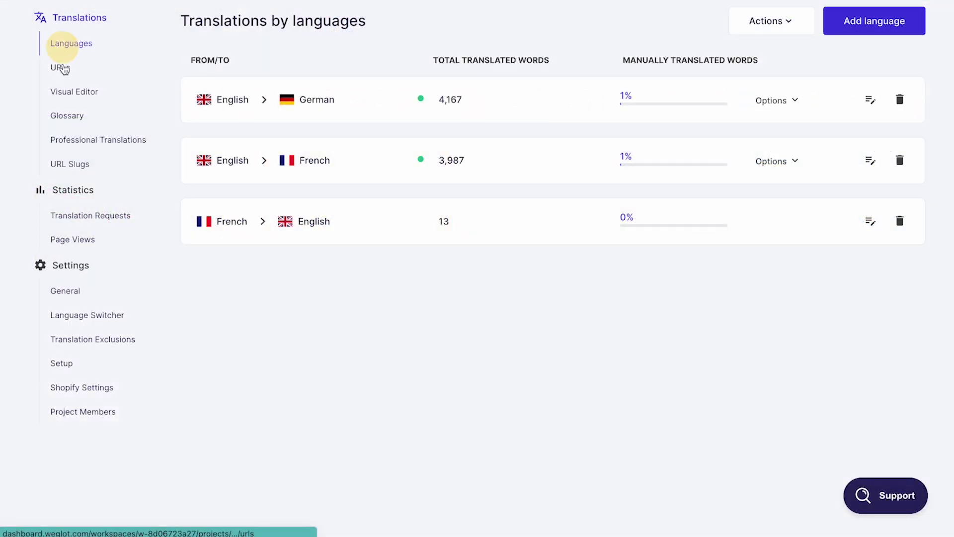
# Scan the website from the URLs list and add the store homepage, bringing the list to 69 URLs
pyautogui.click(61, 68)
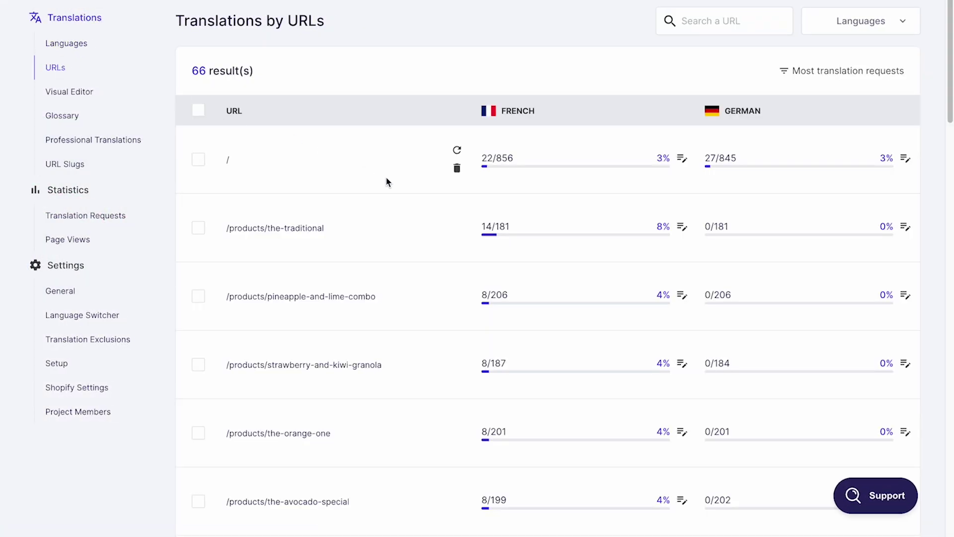
pyautogui.scroll(-20, 386, 180)
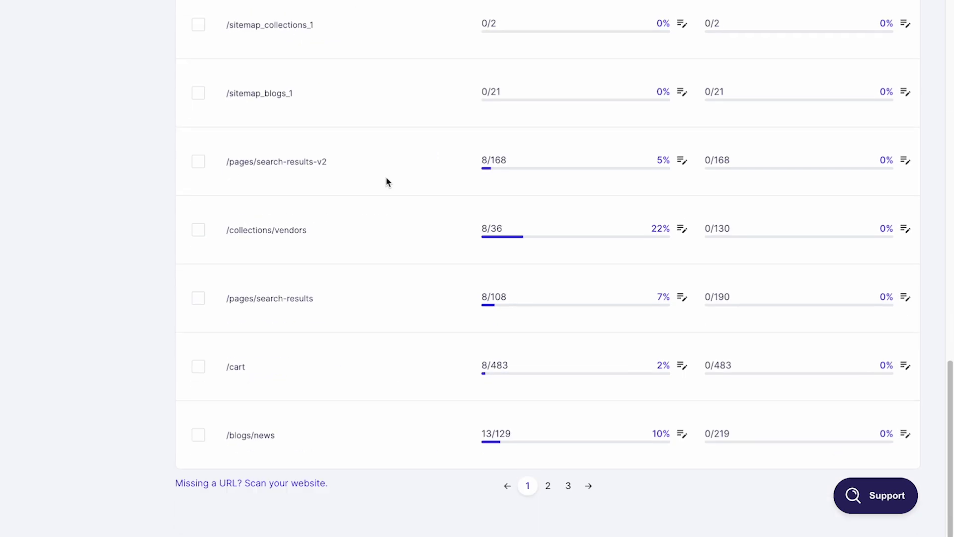
pyautogui.click(238, 485)
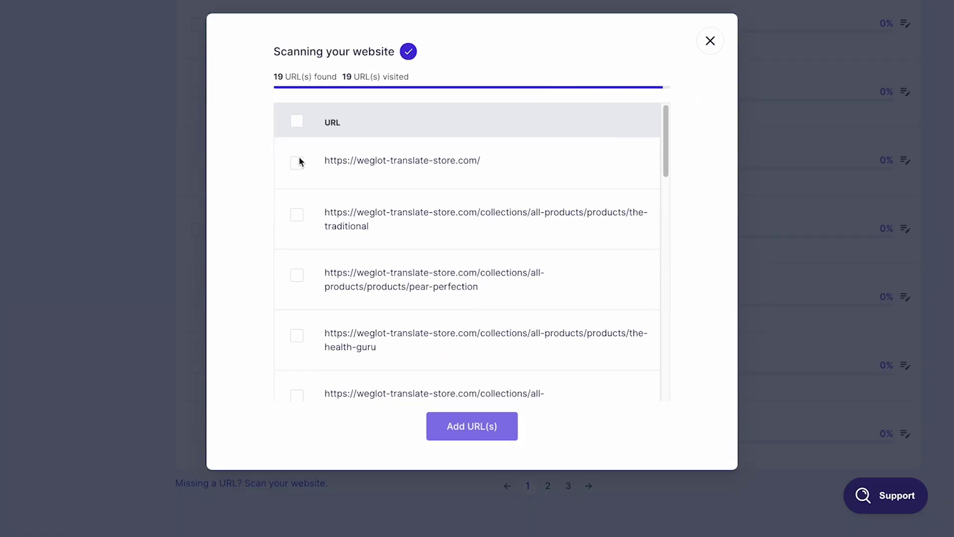
pyautogui.click(297, 162)
pyautogui.click(447, 425)
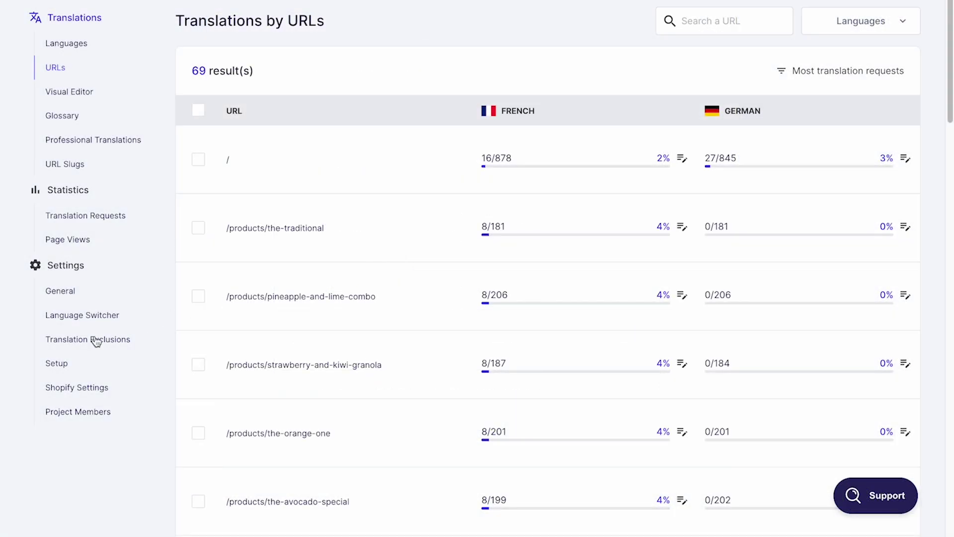
# Add a translation exclusion rule for the URL path /
pyautogui.click(92, 343)
pyautogui.click(862, 36)
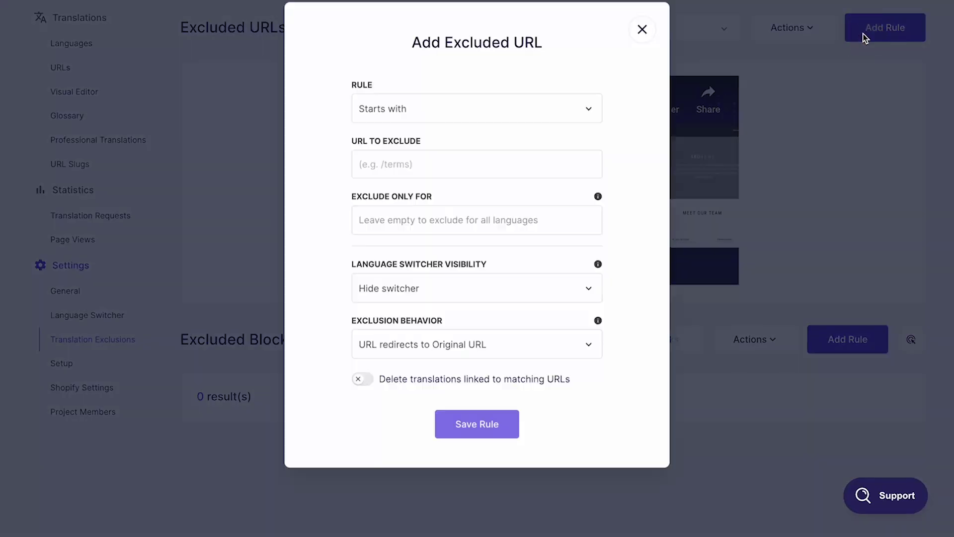
pyautogui.click(432, 169)
pyautogui.write('/')
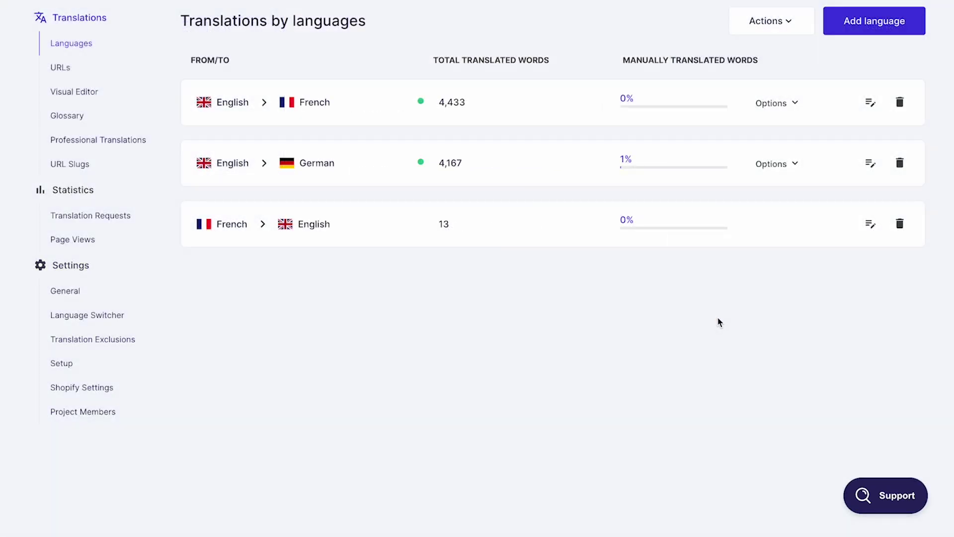
# Make the English→French pair private, then open its translation list
pyautogui.click(775, 105)
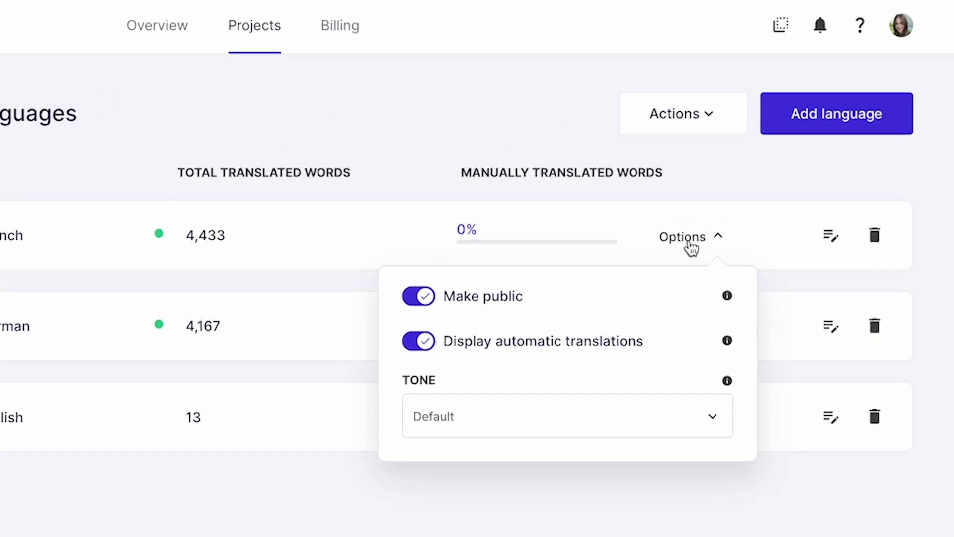
pyautogui.click(416, 296)
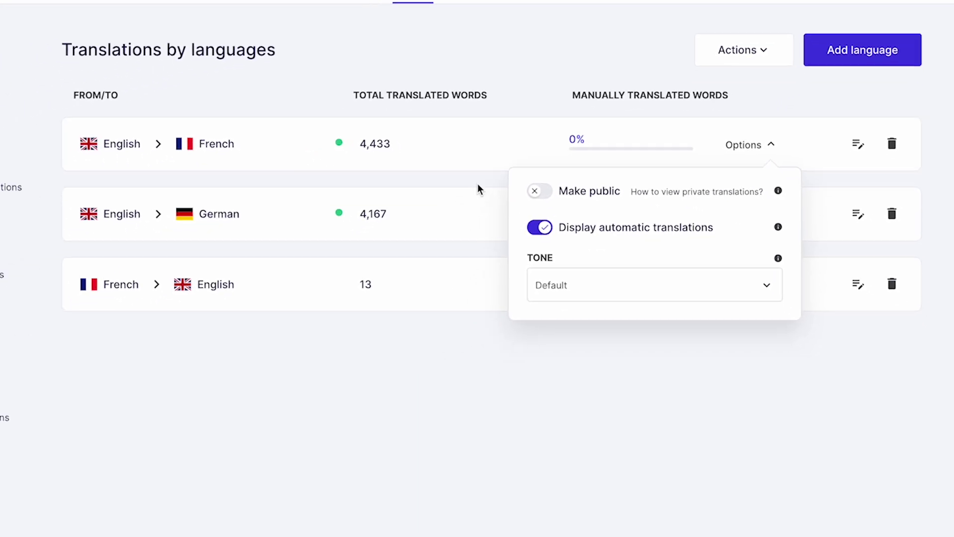
pyautogui.click(336, 293)
pyautogui.click(381, 103)
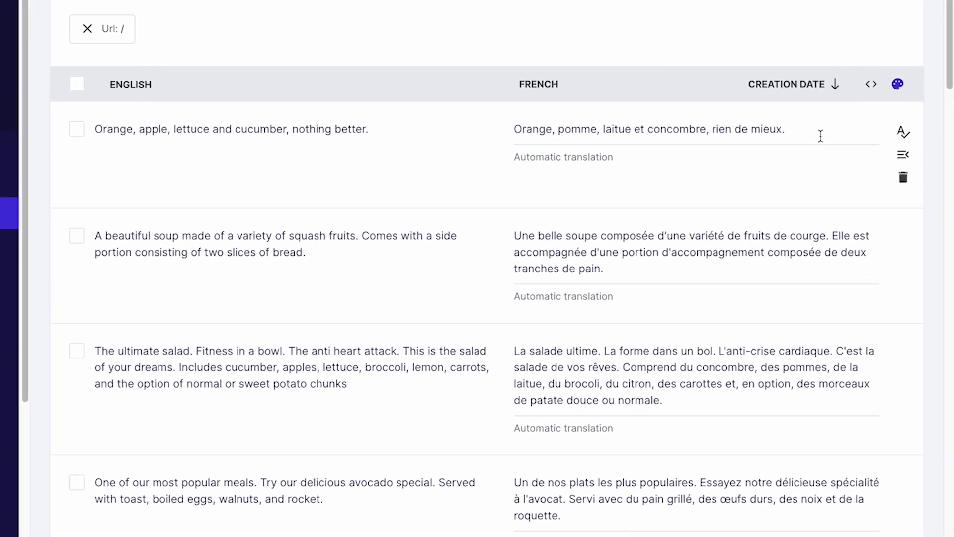
# Save the first French sentence ending 'rien de mieux !' and order professional translation for it
pyautogui.click(817, 137)
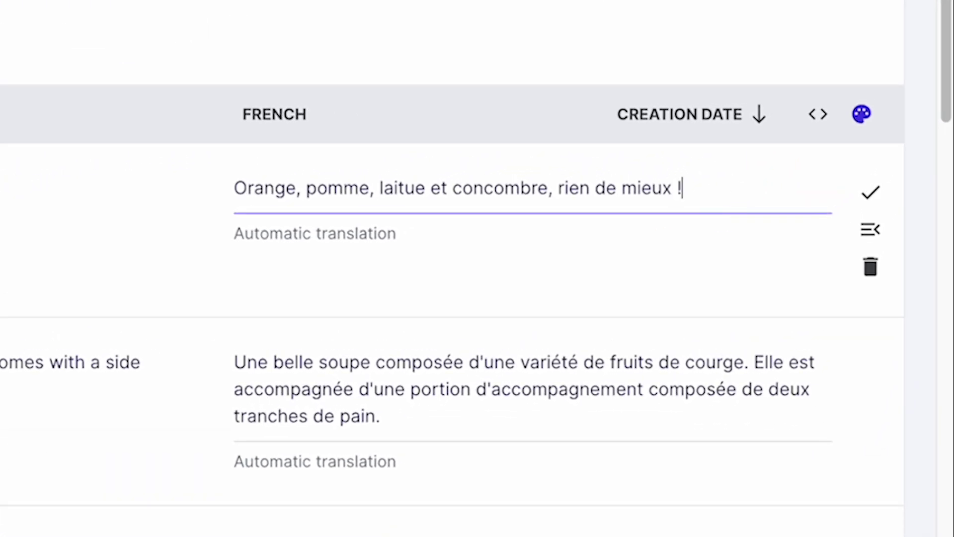
pyautogui.click(701, 270)
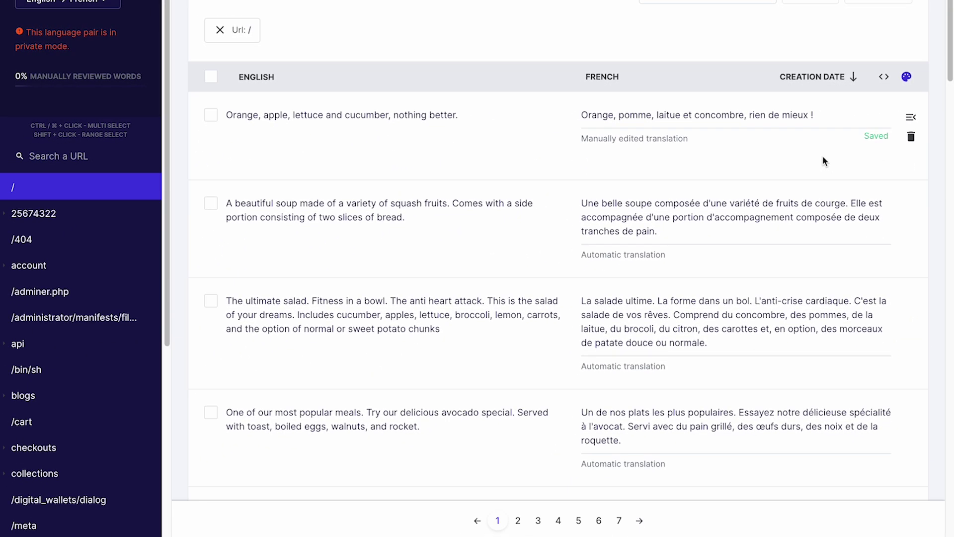
pyautogui.click(212, 116)
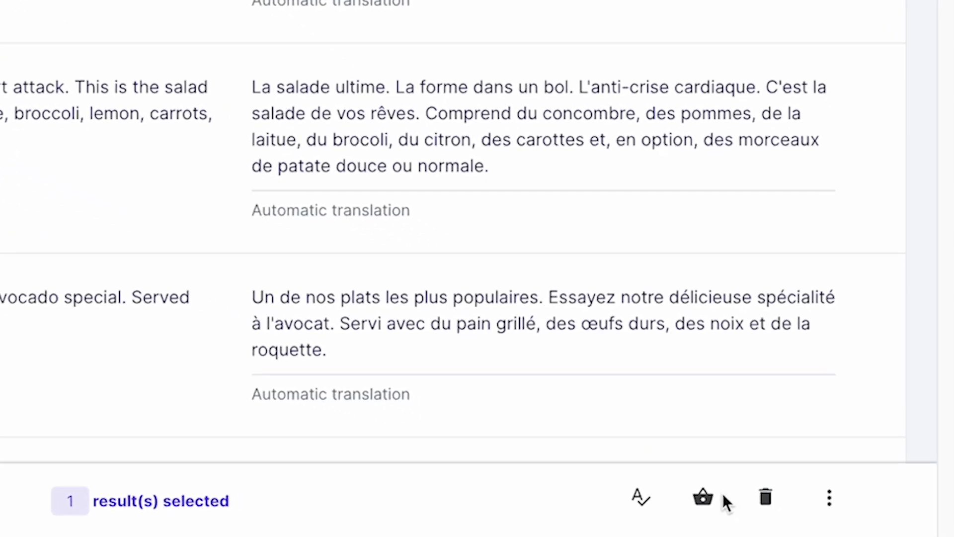
pyautogui.click(715, 497)
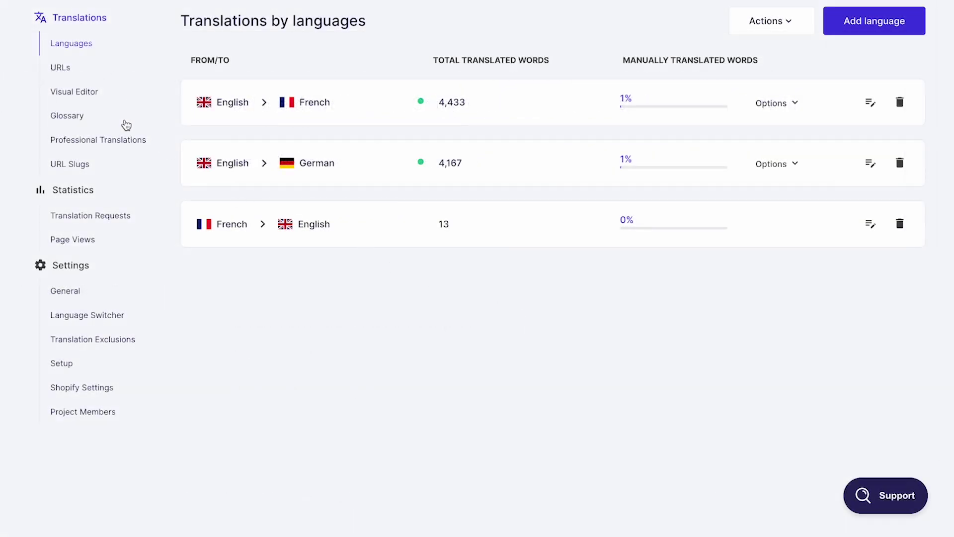
# Launch the Visual Editor on the live store and open the hero headline's Français translation field
pyautogui.click(88, 95)
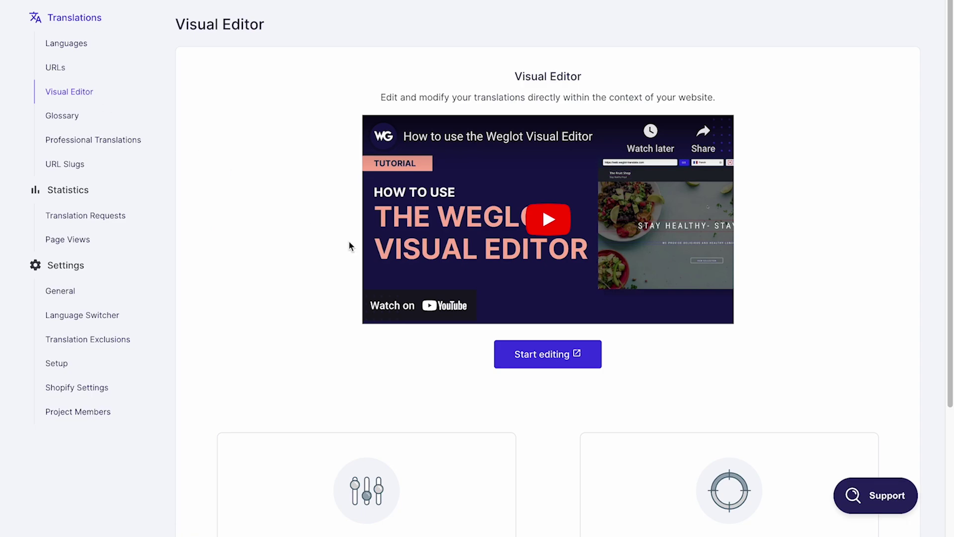
pyautogui.click(533, 352)
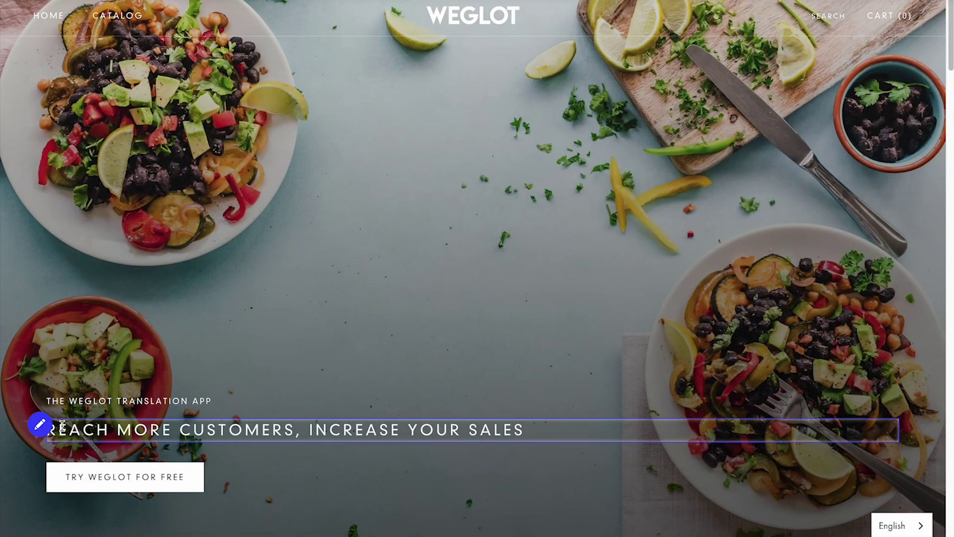
pyautogui.click(40, 425)
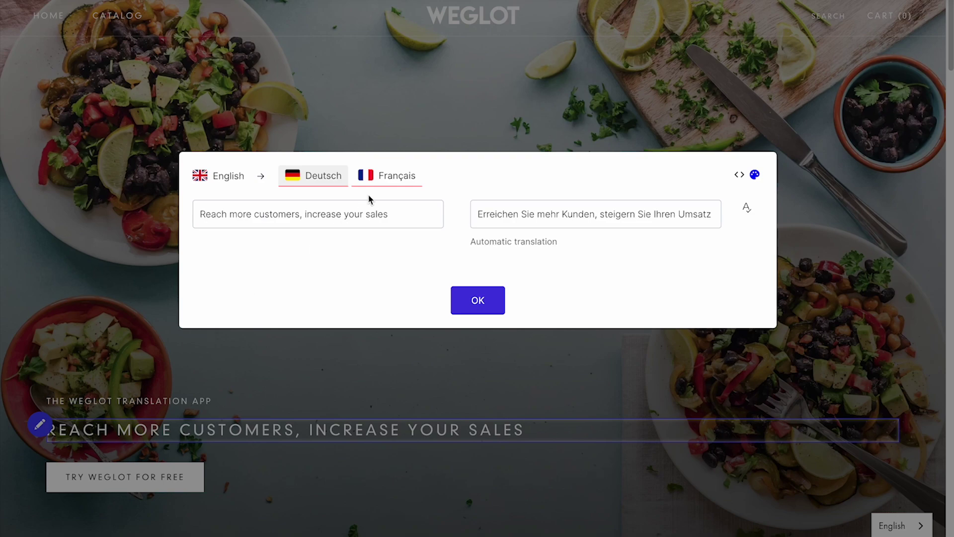
pyautogui.click(383, 176)
pyautogui.click(562, 208)
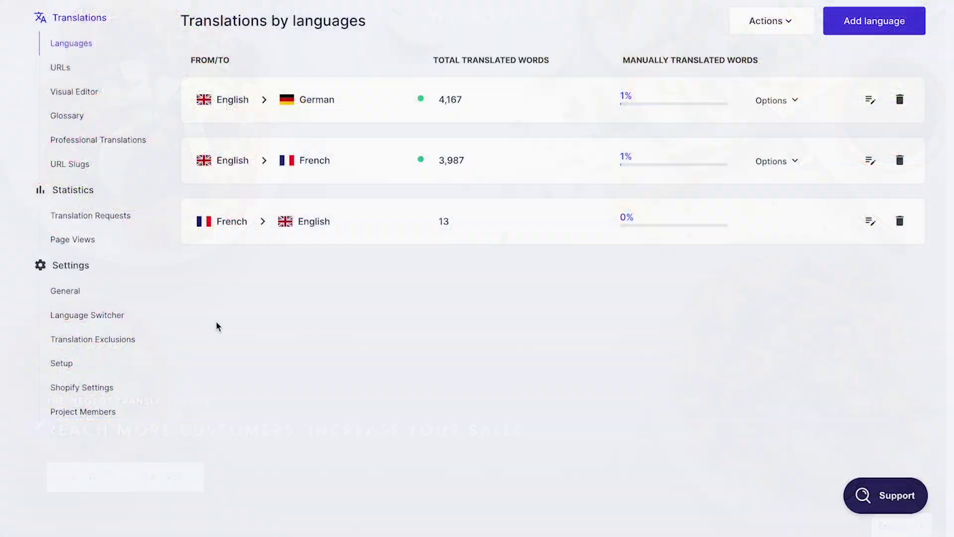
pyautogui.click(105, 321)
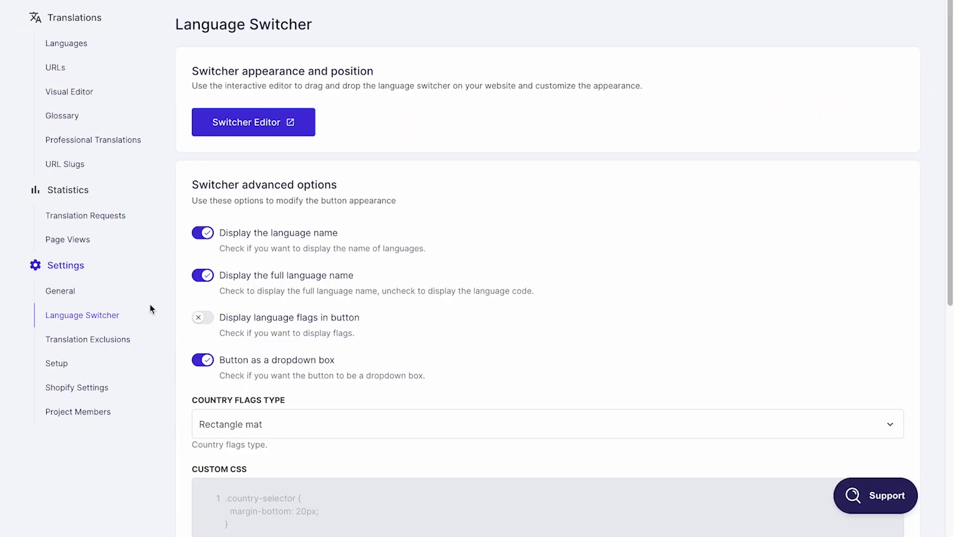
# Turn off full language names and the dropdown box, then drag the switcher into the header
pyautogui.click(208, 277)
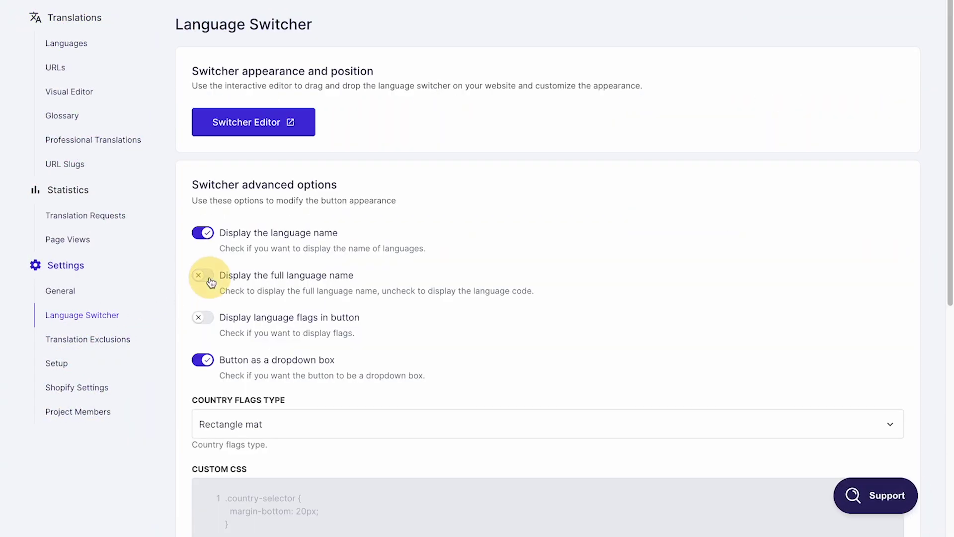
pyautogui.click(204, 360)
pyautogui.click(252, 130)
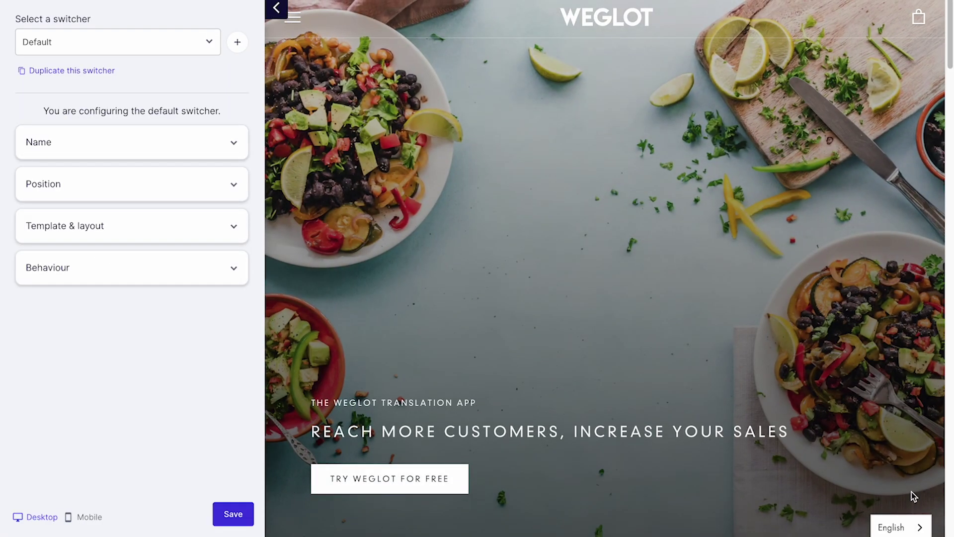
pyautogui.moveTo(916, 528); pyautogui.dragTo(876, 31)
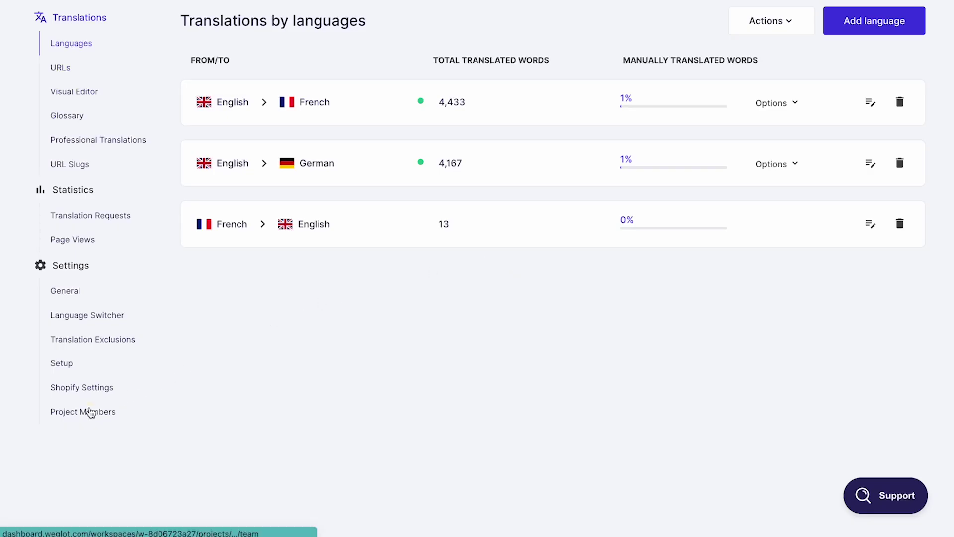
# Start adding a new project member and view the available roles
pyautogui.click(90, 411)
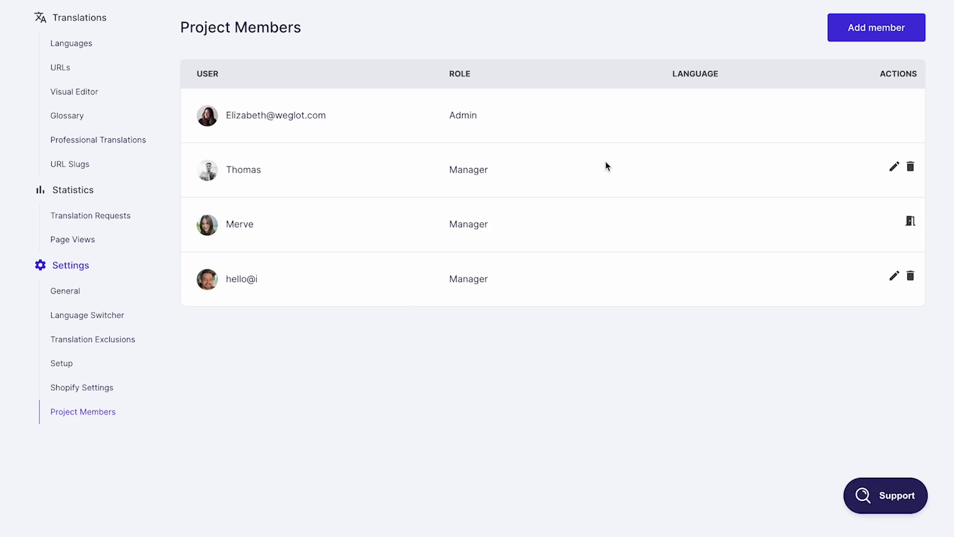
pyautogui.click(857, 28)
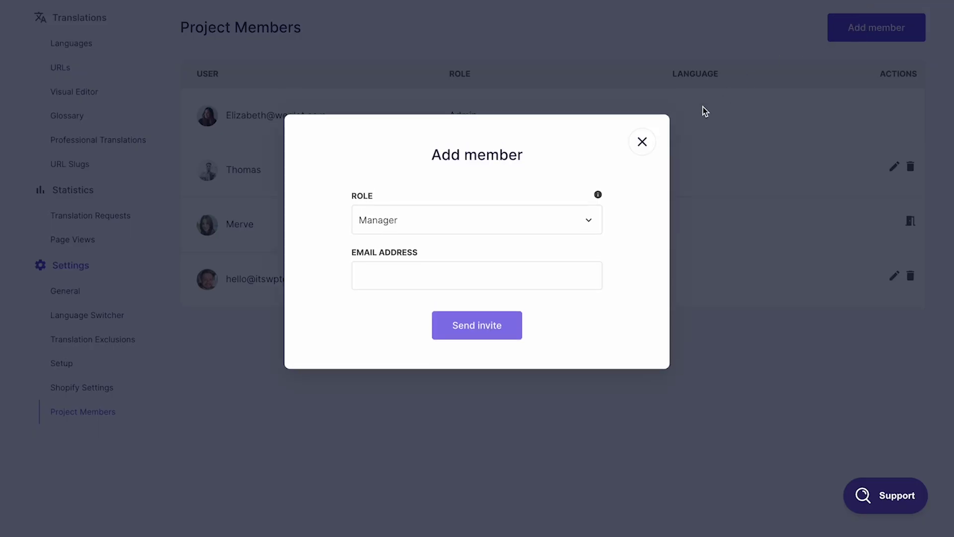
pyautogui.click(550, 222)
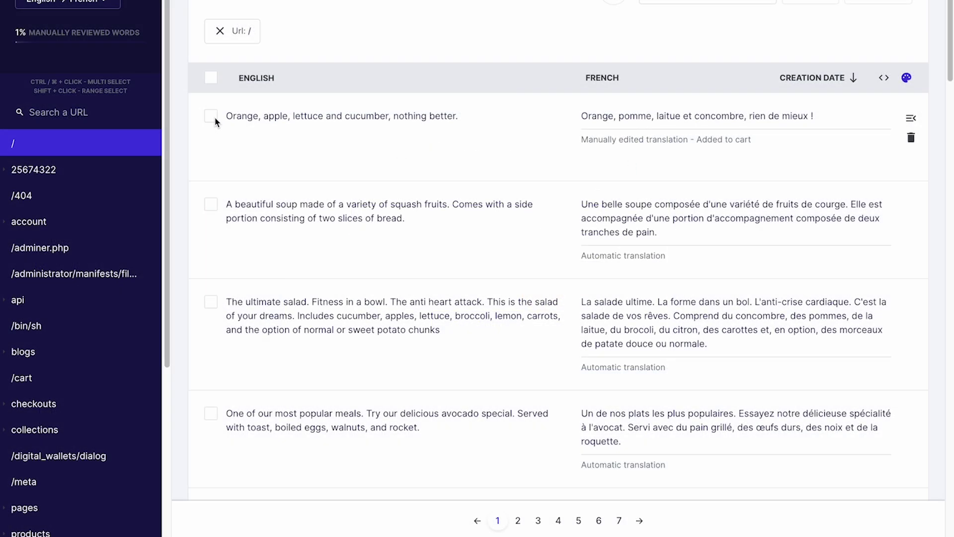
# Select the orange, apple, lettuce translation line and choose Assign to
pyautogui.click(211, 116)
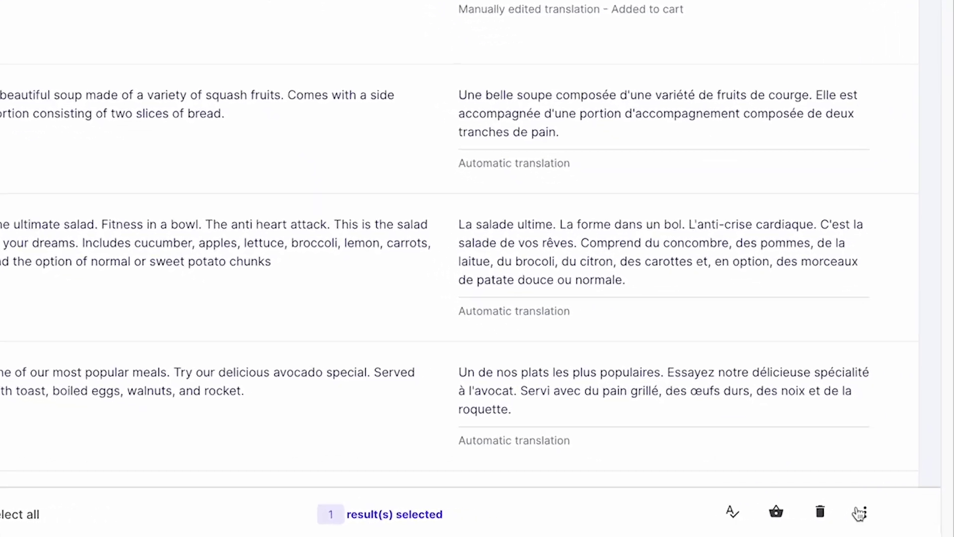
pyautogui.click(859, 513)
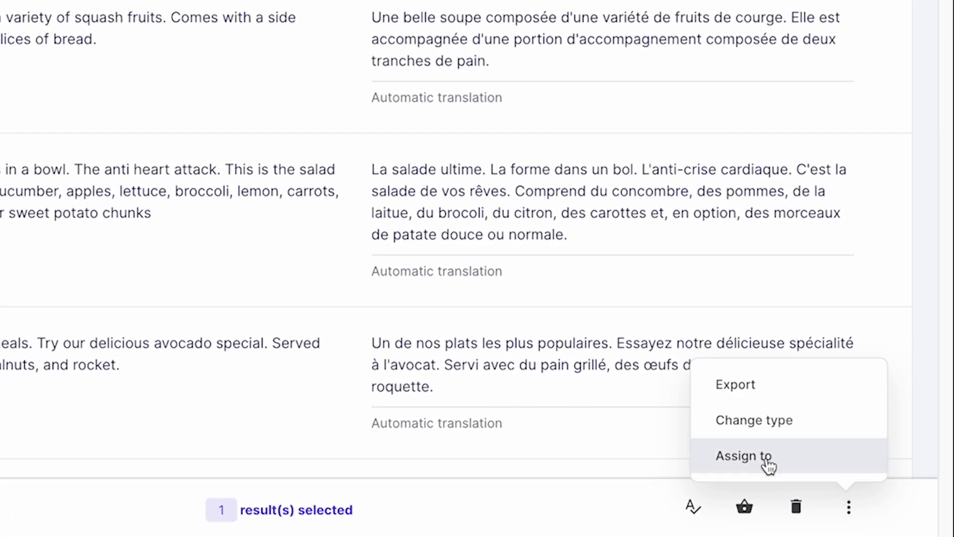
pyautogui.click(788, 476)
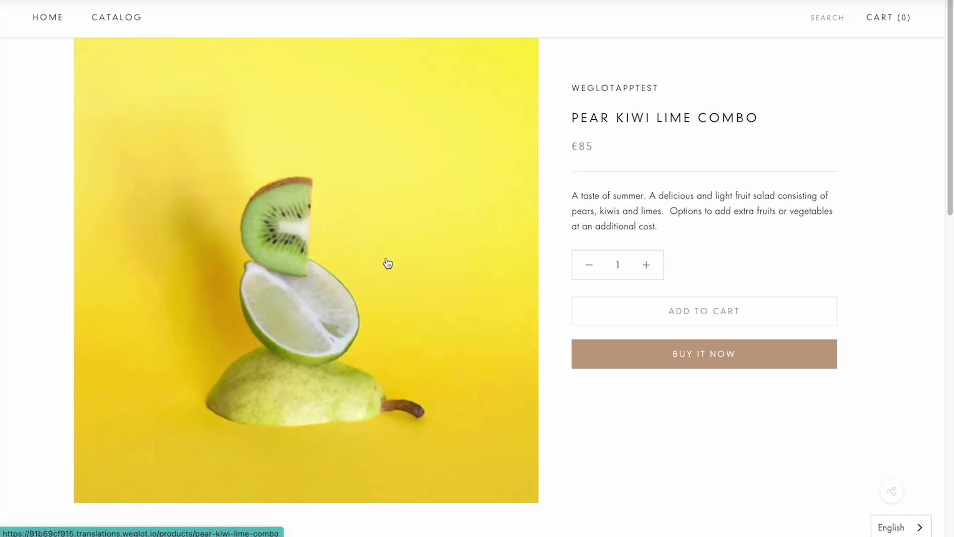
# Paste a different kiwi photo's address into the Pear Kiwi Lime Combo image src translation
pyautogui.moveTo(238, 164)
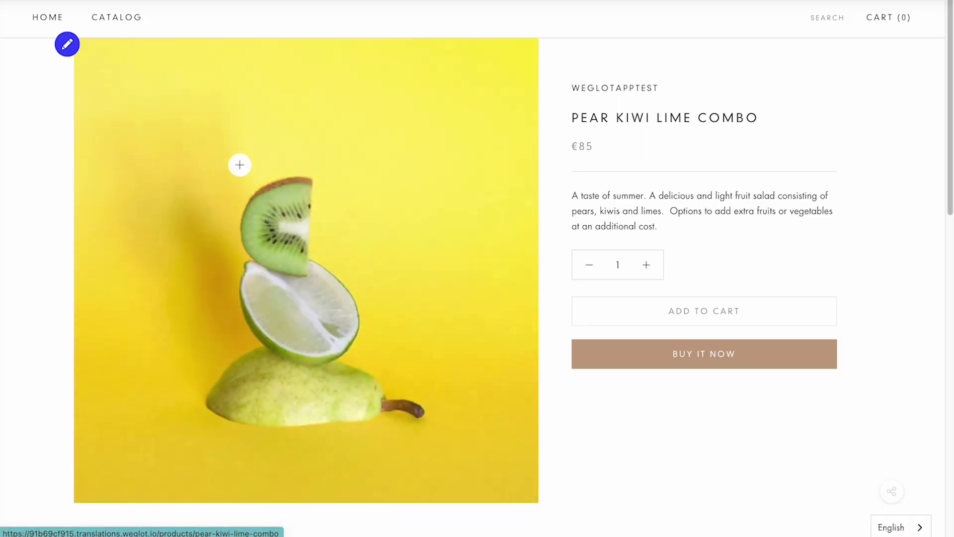
pyautogui.click(67, 45)
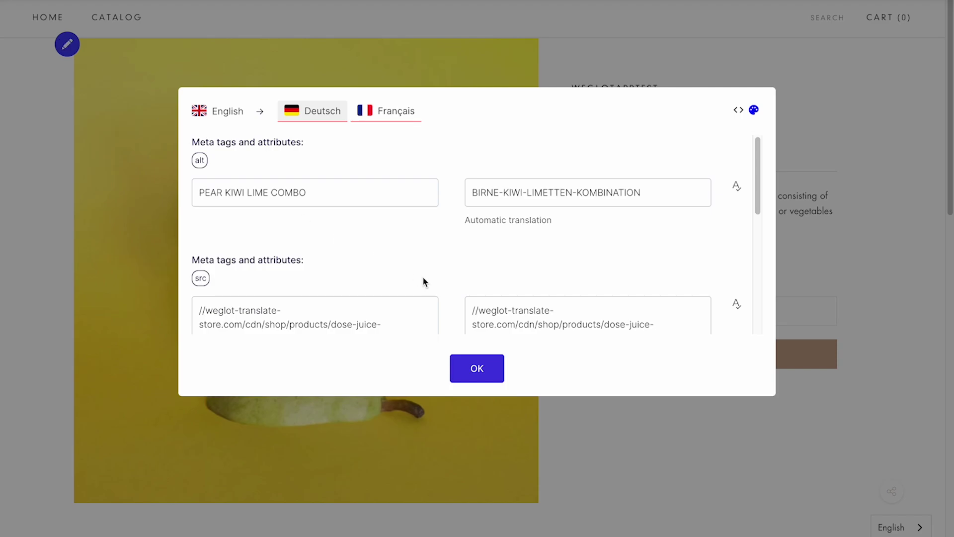
pyautogui.scroll(-1, 423, 281)
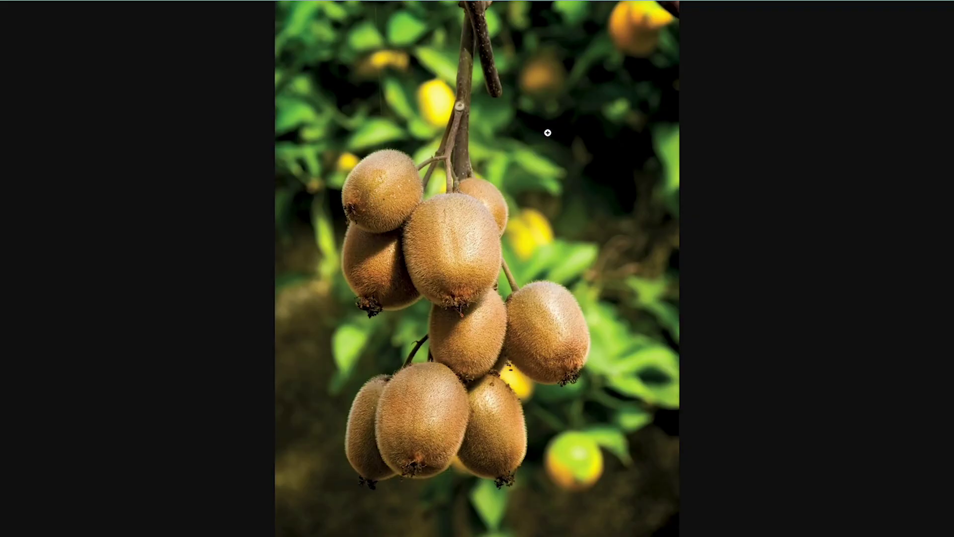
pyautogui.rightClick(568, 130)
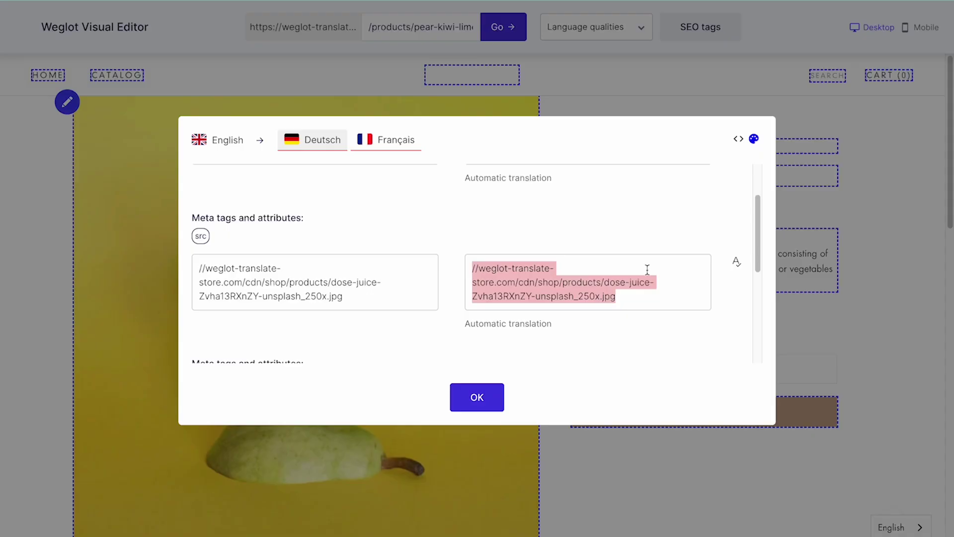
pyautogui.hotkey('ctrl', 'v')
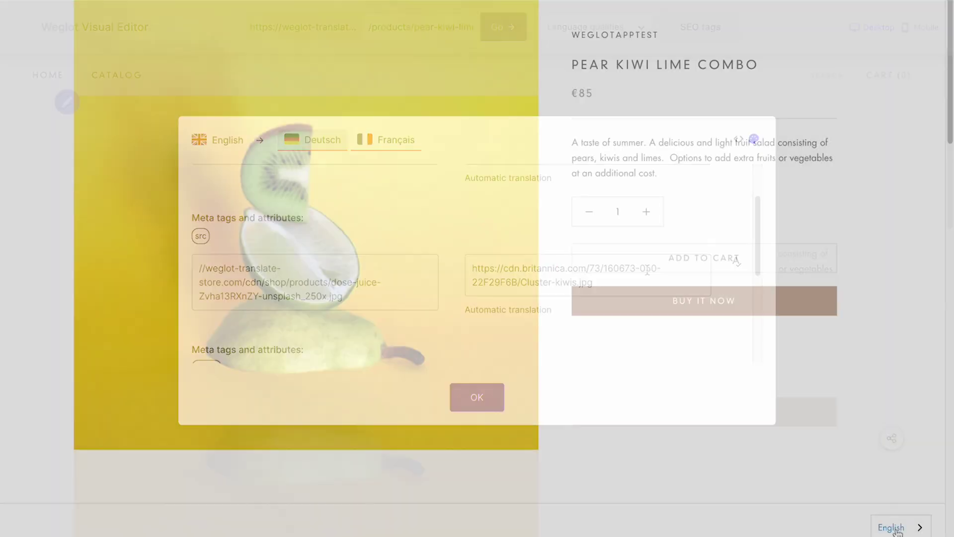
pyautogui.click(892, 528)
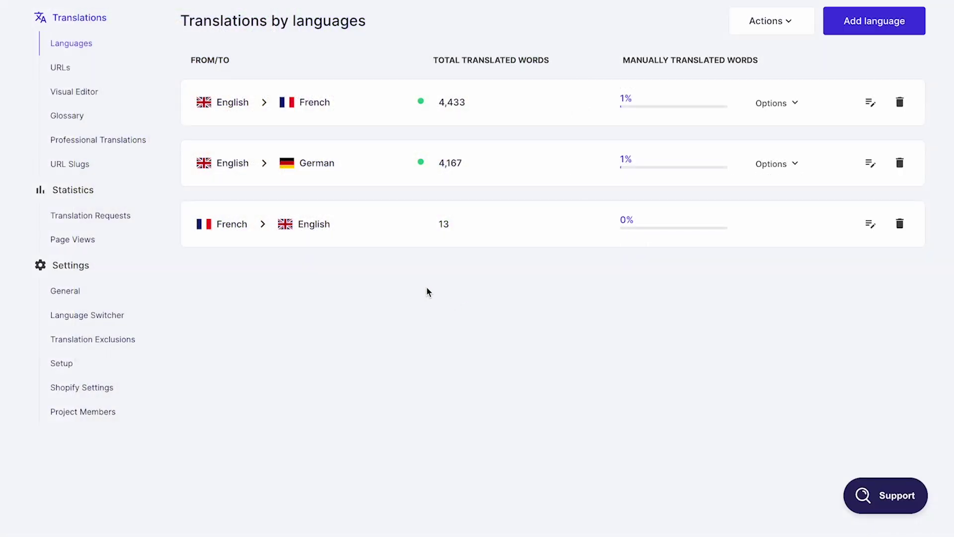
# Create a Never translate glossary rule for 'Weglot', limited to French and case sensitive, and save it
pyautogui.click(74, 115)
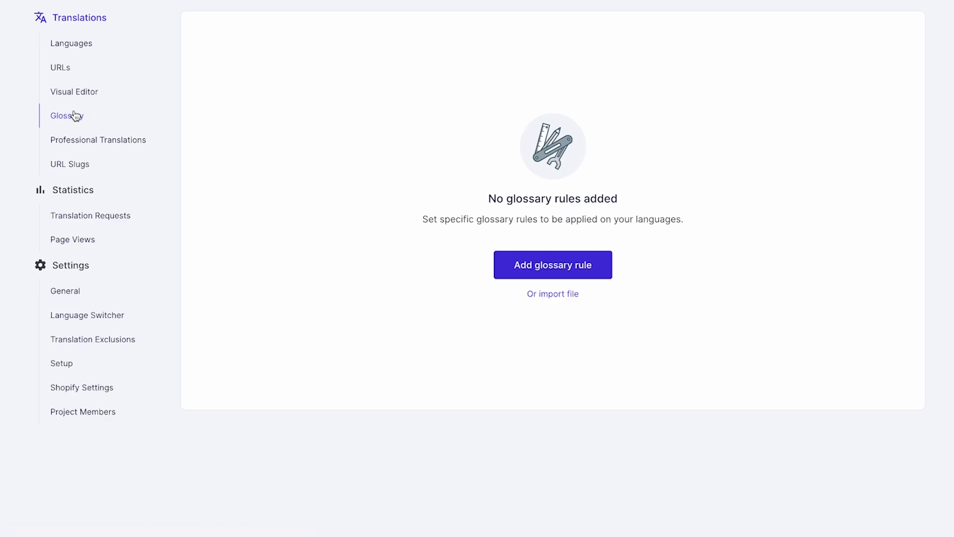
pyautogui.click(525, 267)
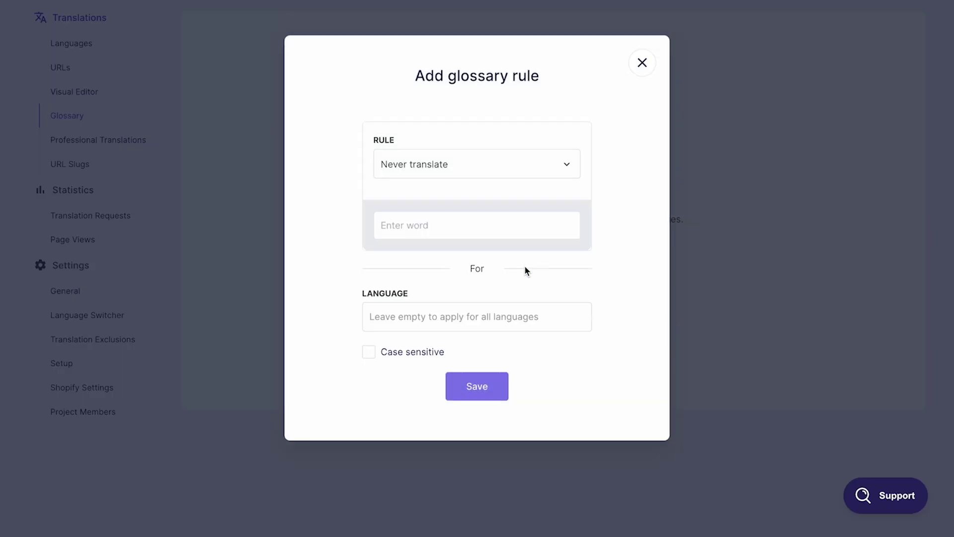
pyautogui.click(506, 237)
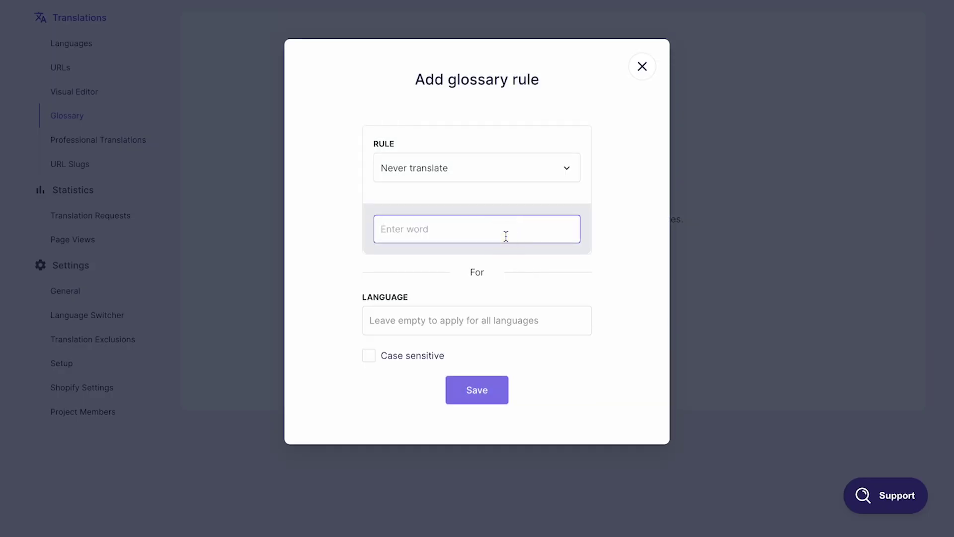
pyautogui.write('Weglot')
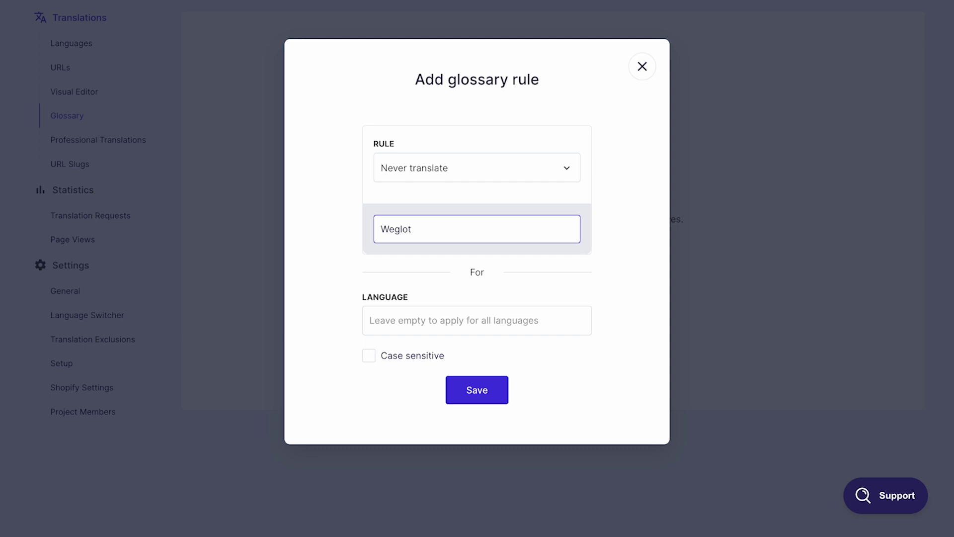
pyautogui.click(465, 320)
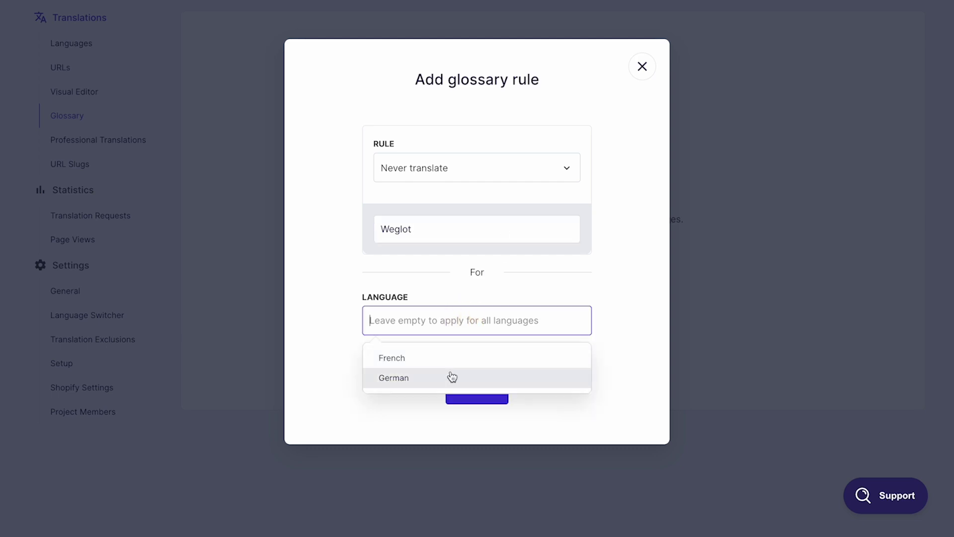
pyautogui.click(450, 360)
pyautogui.click(369, 355)
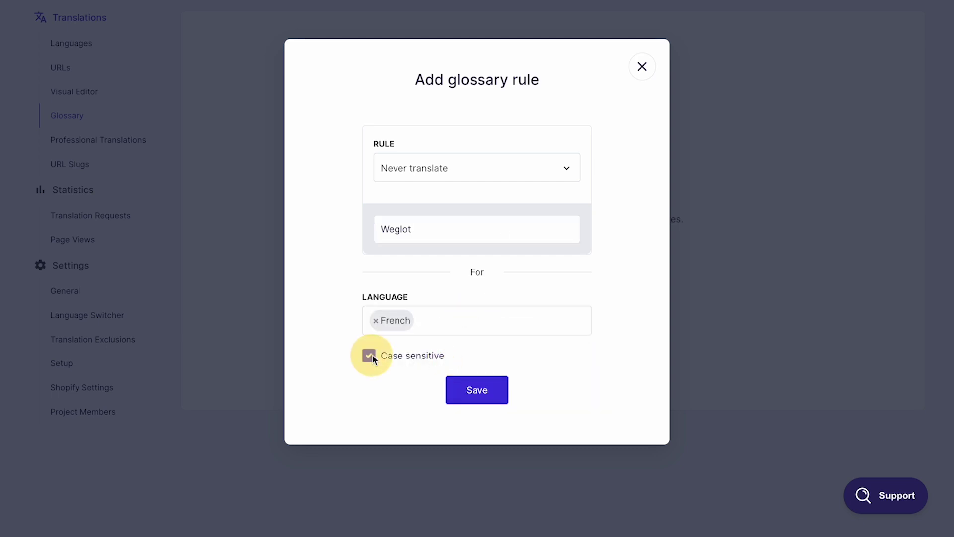
pyautogui.click(476, 390)
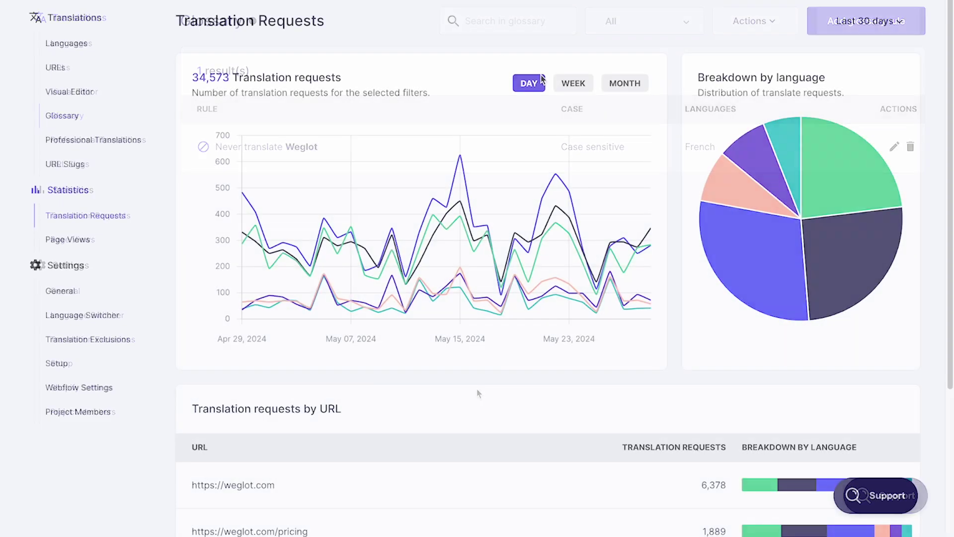
# Switch Translation Requests to the weekly view and inspect the chart, pie and URL bars
pyautogui.click(571, 84)
pyautogui.moveTo(431, 165)
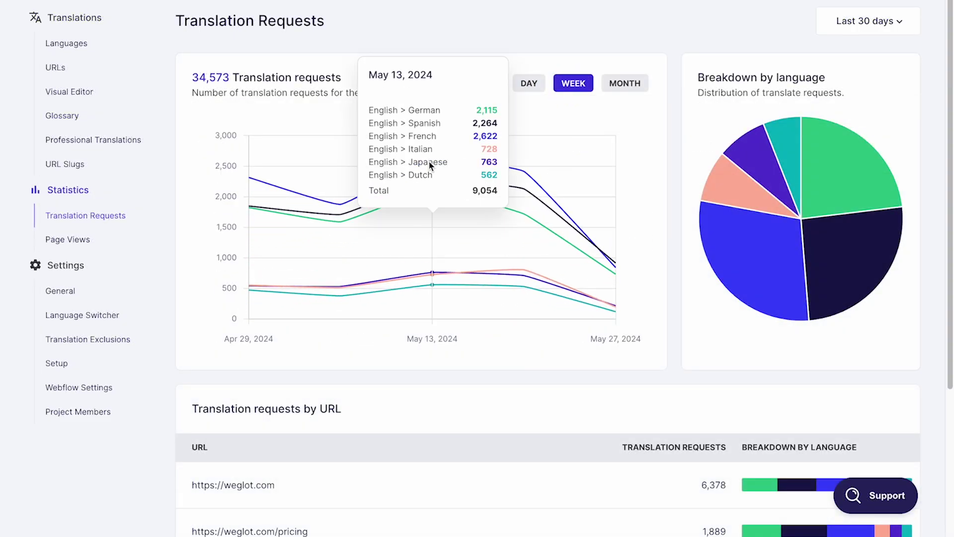
pyautogui.moveTo(830, 146)
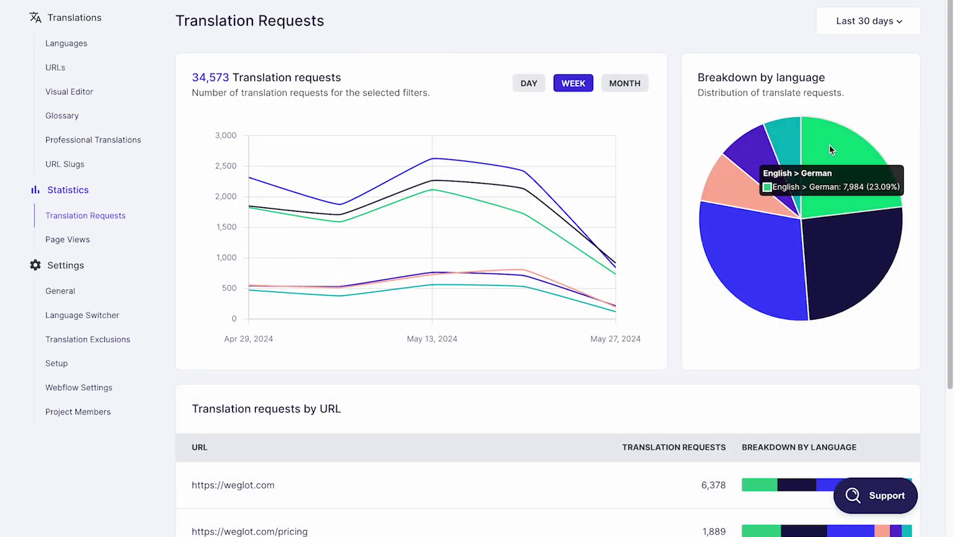
pyautogui.scroll(-4, 830, 145)
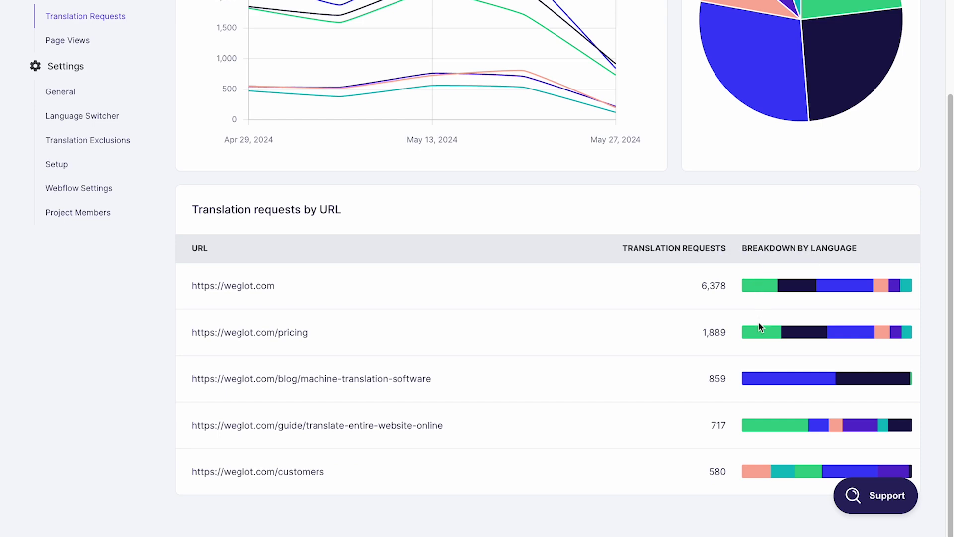
pyautogui.moveTo(759, 330)
pyautogui.scroll(4, 759, 330)
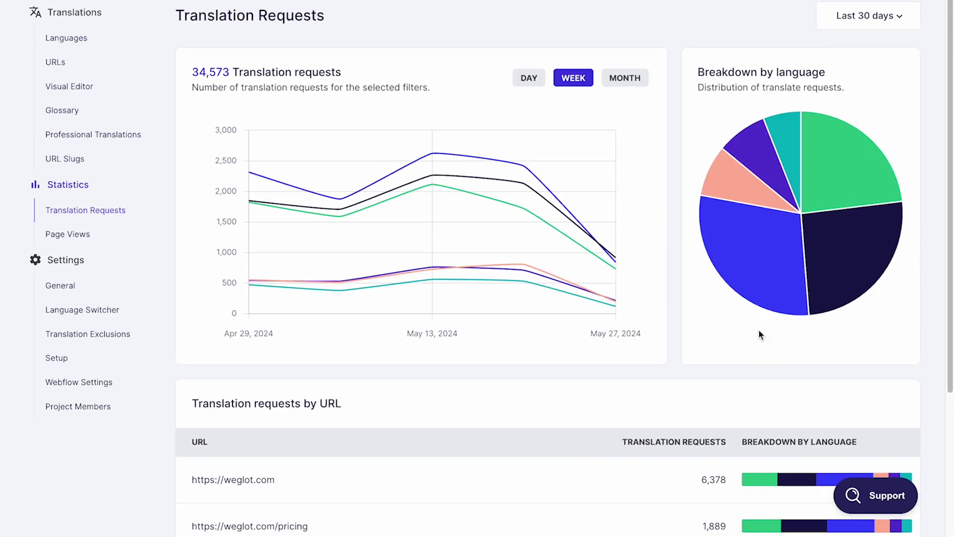
# Review Page Views statistics on the by-country map and top browser languages table
pyautogui.click(81, 244)
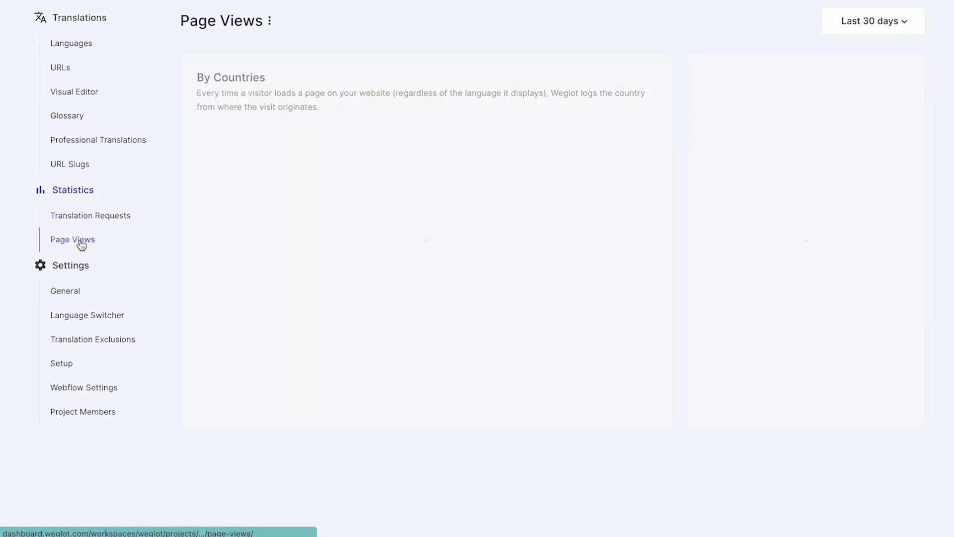
pyautogui.moveTo(245, 223)
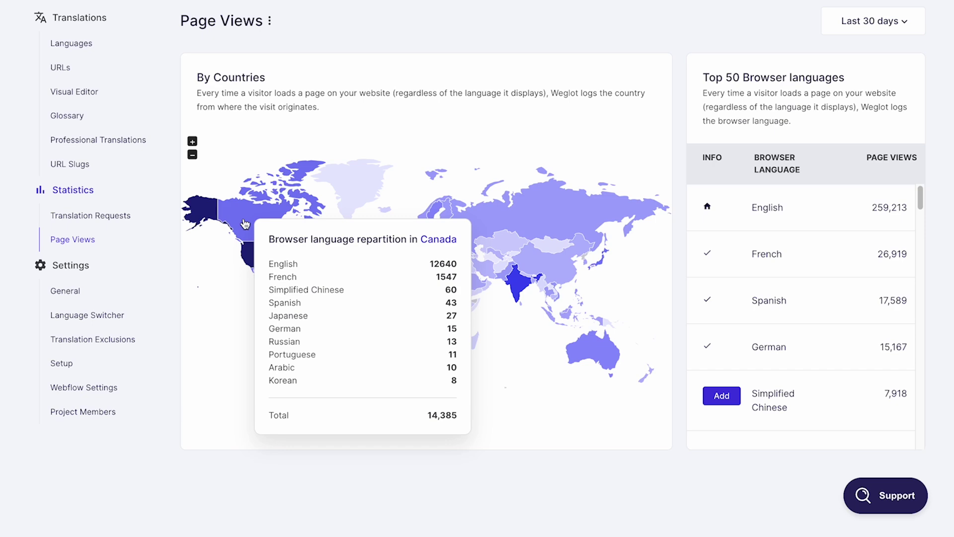
pyautogui.moveTo(757, 391)
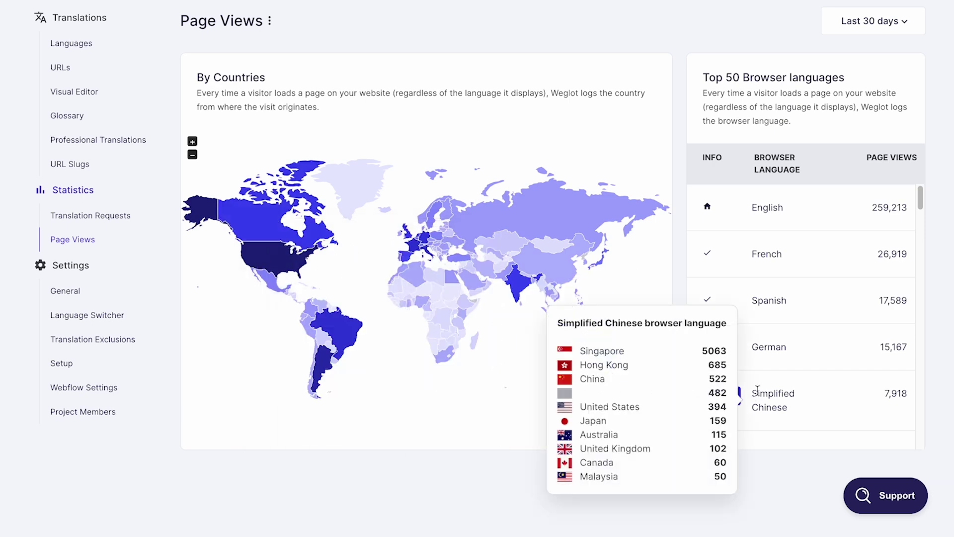